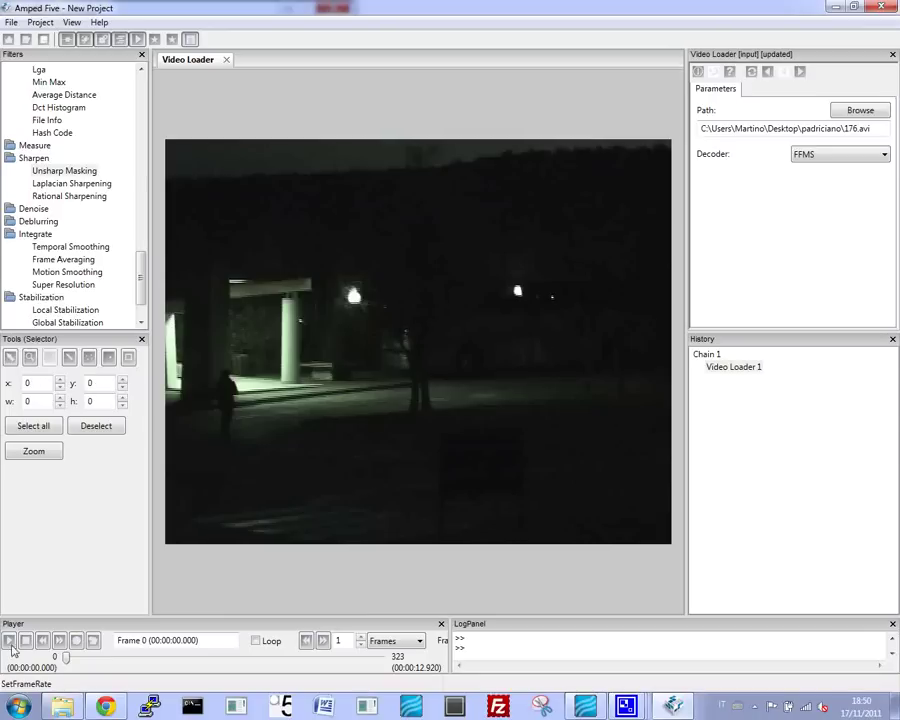
- Play the dark night video and scroll the Filters list up to the Deinterlacing group
{"action": "left_click", "coordinate": [9, 640]}
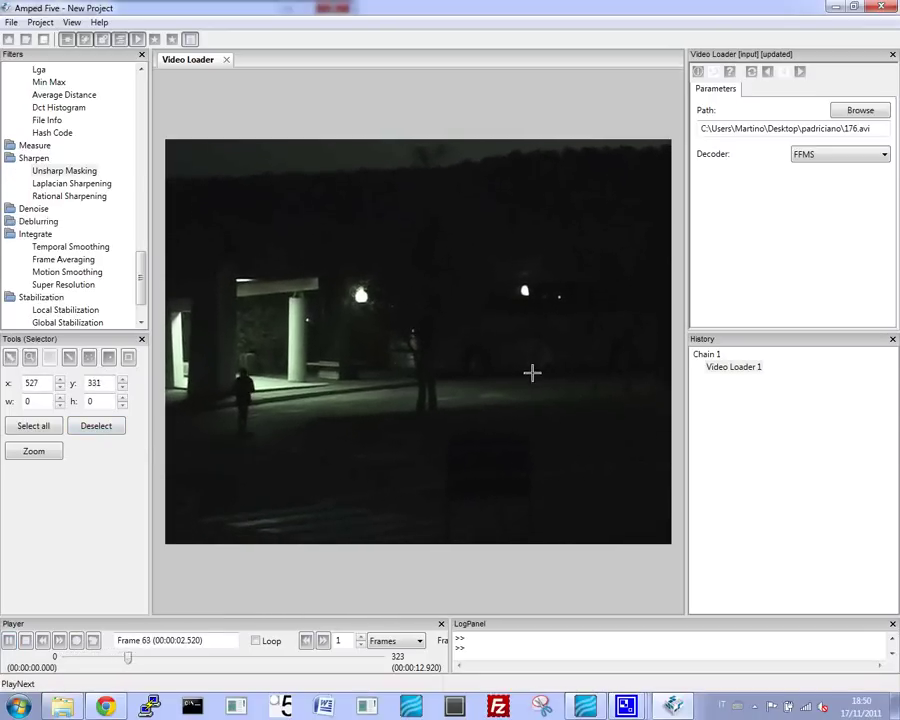
{"action": "scroll", "coordinate": [127, 270], "scroll_direction": "up", "scroll_amount": 4}
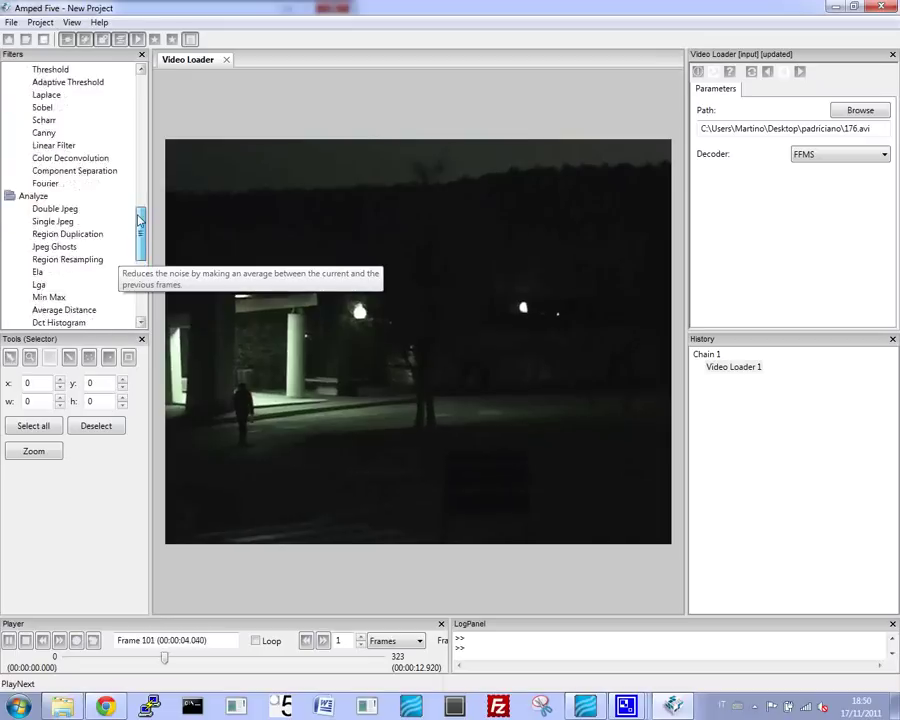
{"action": "scroll", "coordinate": [127, 270], "scroll_direction": "up", "scroll_amount": 5}
{"action": "scroll", "coordinate": [127, 270], "scroll_direction": "up", "scroll_amount": 2}
- Add Deinterlace, then Histogram Equalization, revealing the noisy parked bus
{"action": "double_click", "coordinate": [53, 170]}
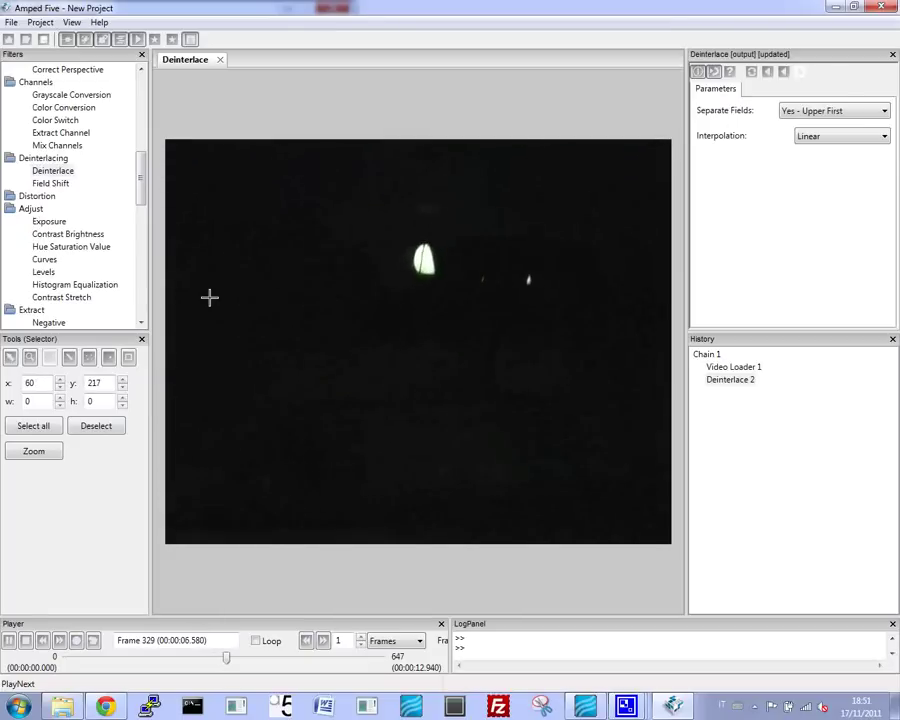
{"action": "left_click_drag", "start_coordinate": [140, 178], "coordinate": [140, 190]}
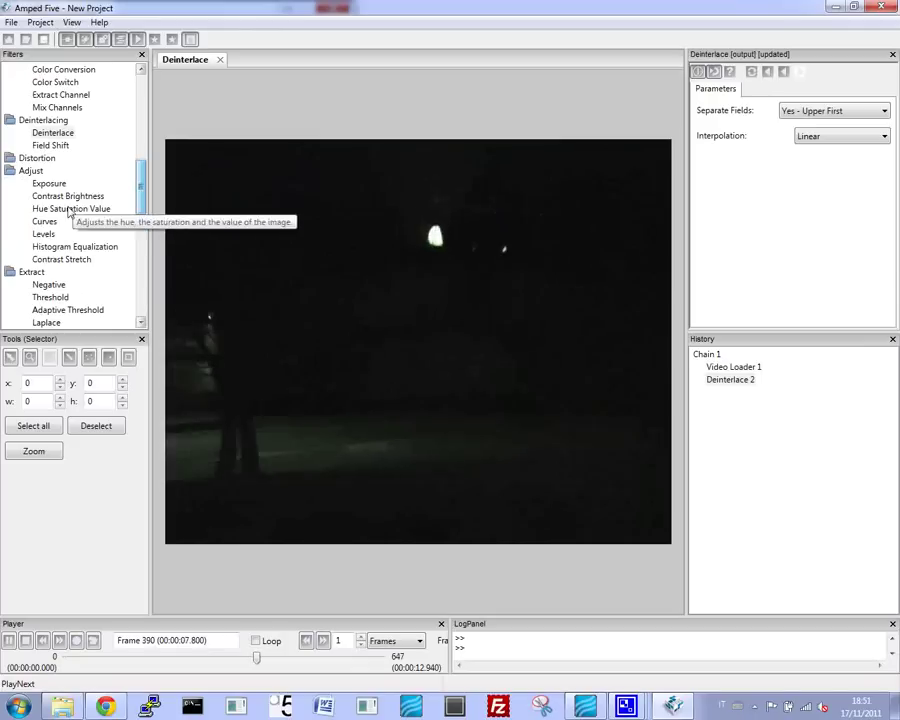
{"action": "scroll", "coordinate": [128, 176], "scroll_direction": "down", "scroll_amount": 1}
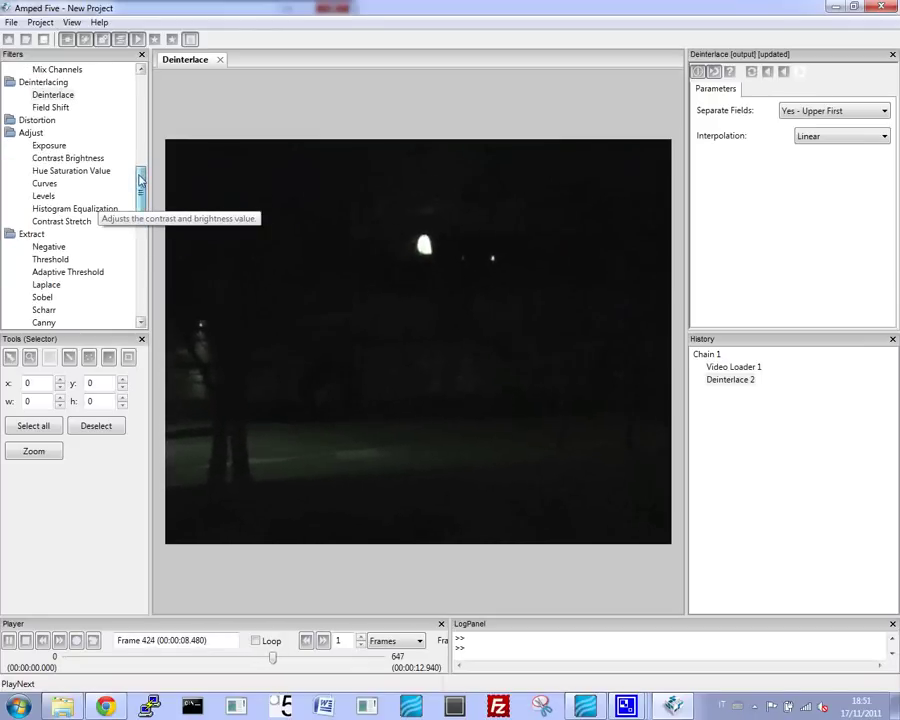
{"action": "double_click", "coordinate": [94, 209]}
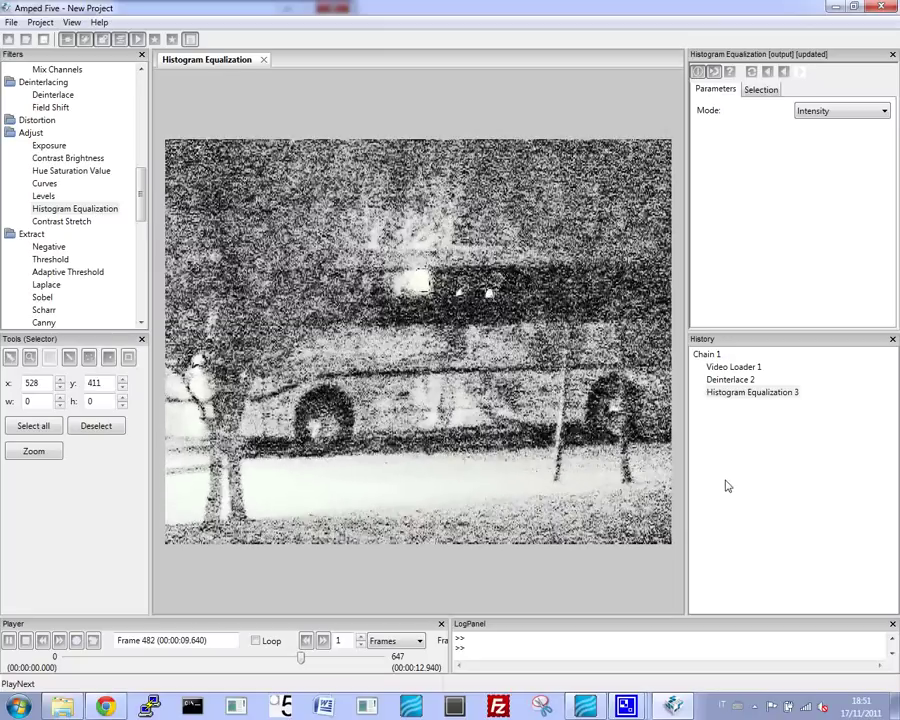
{"action": "left_click", "coordinate": [717, 381]}
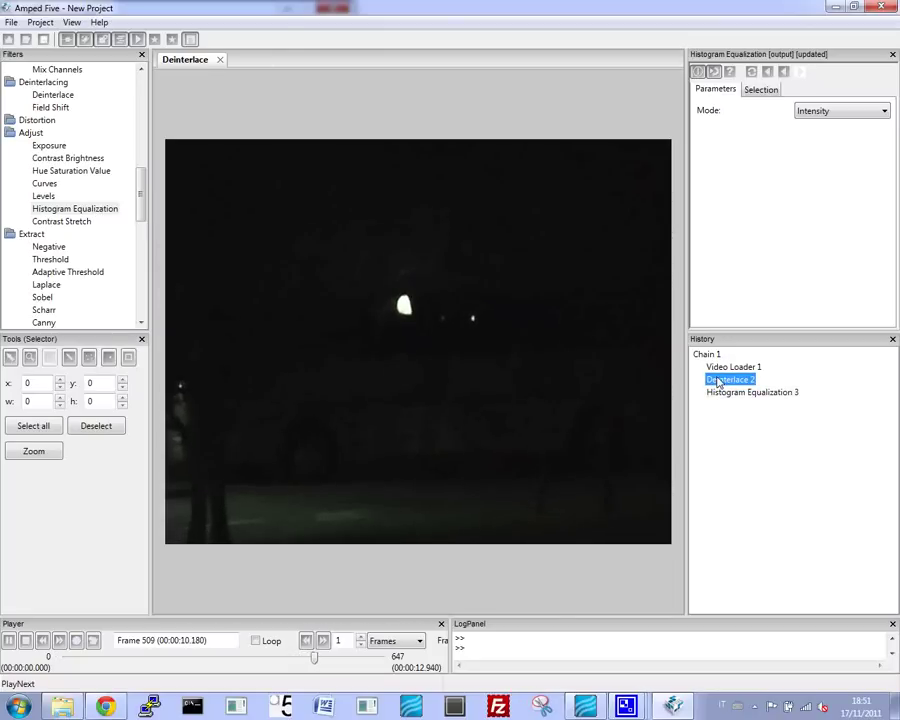
{"action": "left_click", "coordinate": [717, 393]}
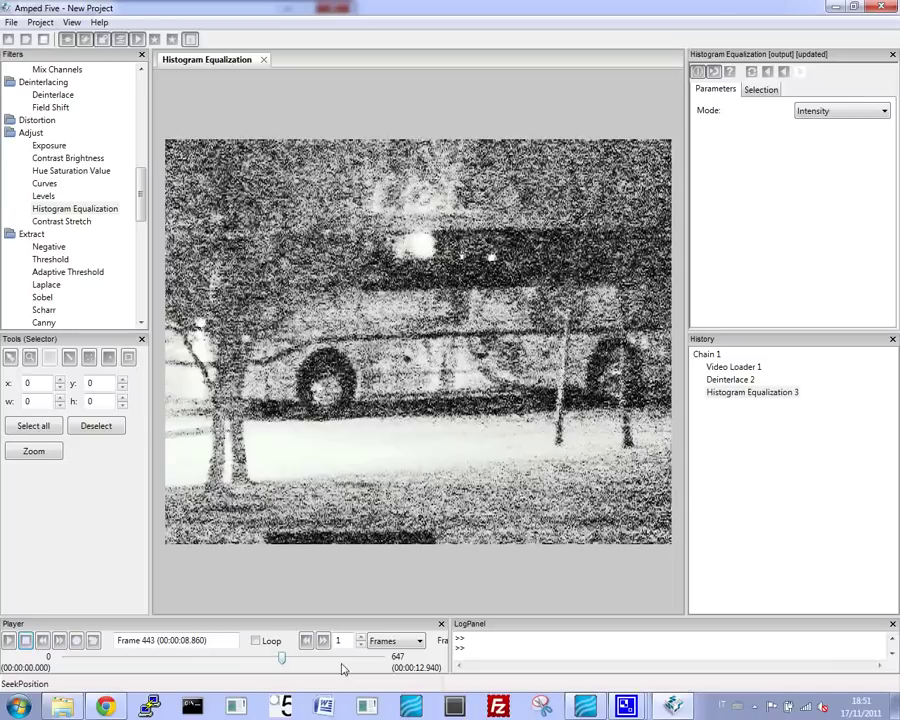
{"action": "left_click_drag", "start_coordinate": [139, 190], "coordinate": [141, 116]}
- Add a Range Selector limiting the clip to frames 397 through 538
{"action": "double_click", "coordinate": [40, 236]}
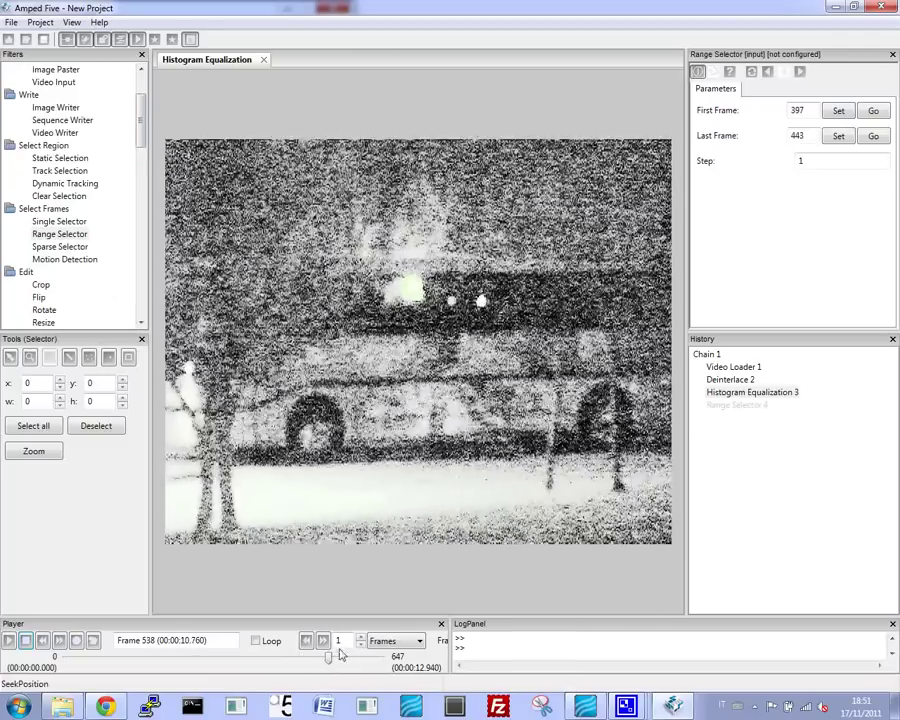
{"action": "left_click", "coordinate": [830, 137]}
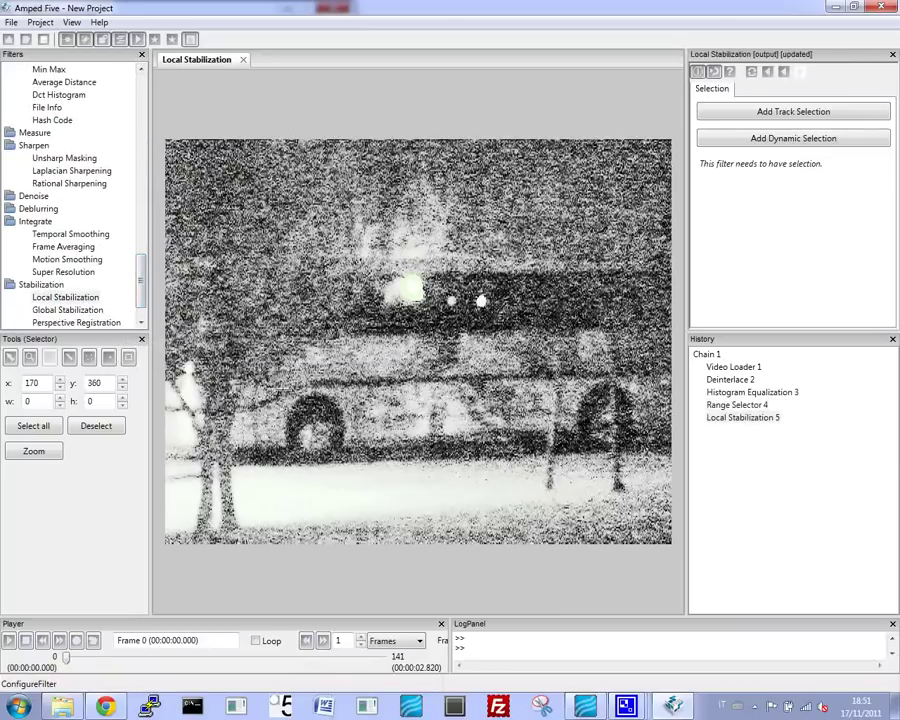
- Create a Track Selection rectangle on the bus to drive Local Stabilization
{"action": "left_click_drag", "start_coordinate": [287, 403], "coordinate": [349, 465]}
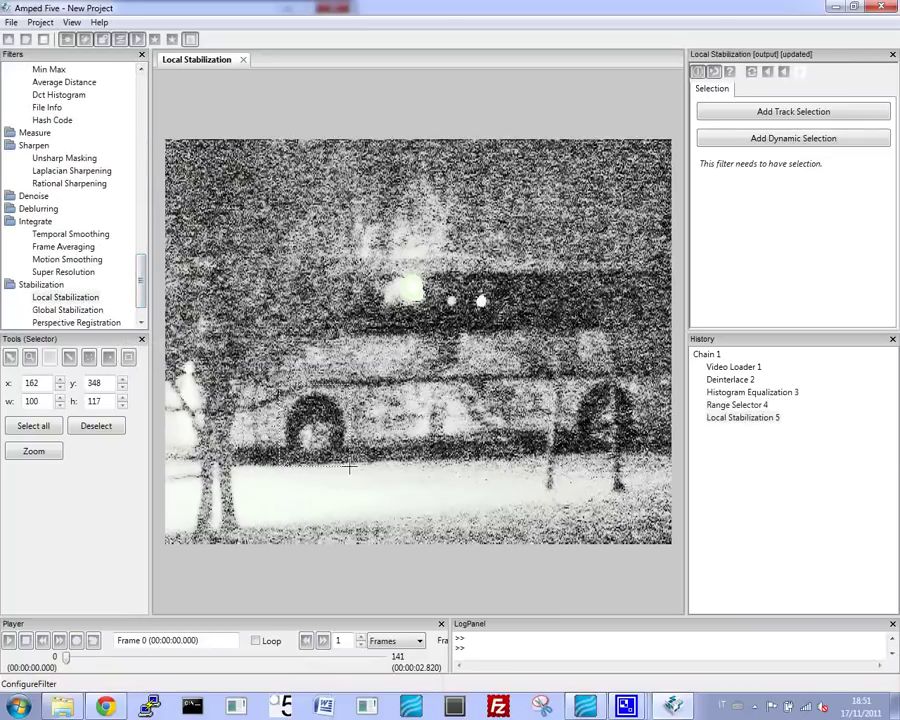
{"action": "left_click", "coordinate": [815, 113]}
{"action": "left_click_drag", "start_coordinate": [288, 403], "coordinate": [358, 465]}
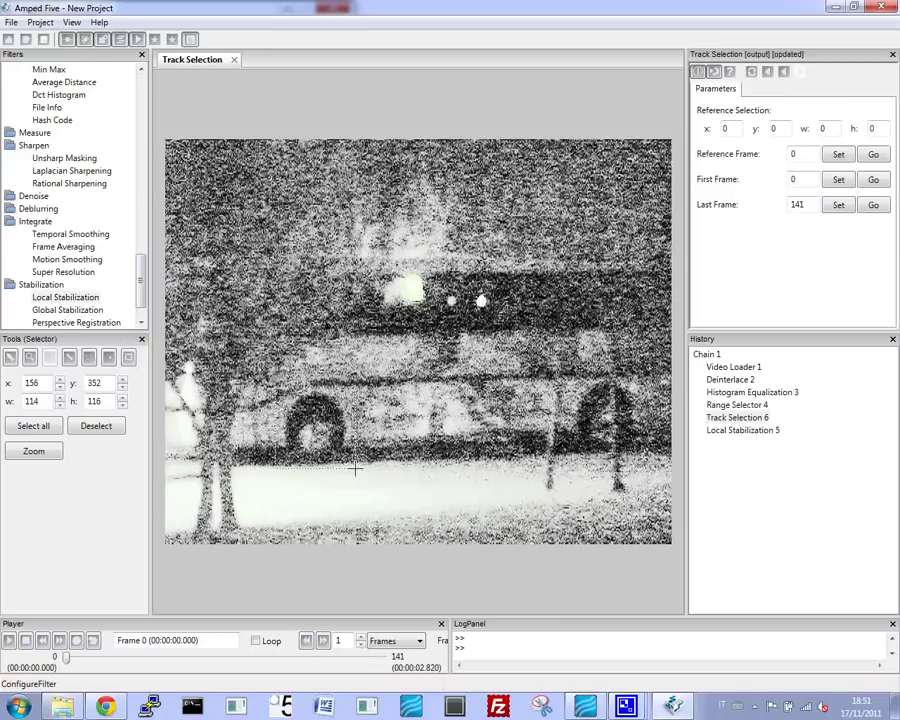
{"action": "left_click", "coordinate": [740, 430]}
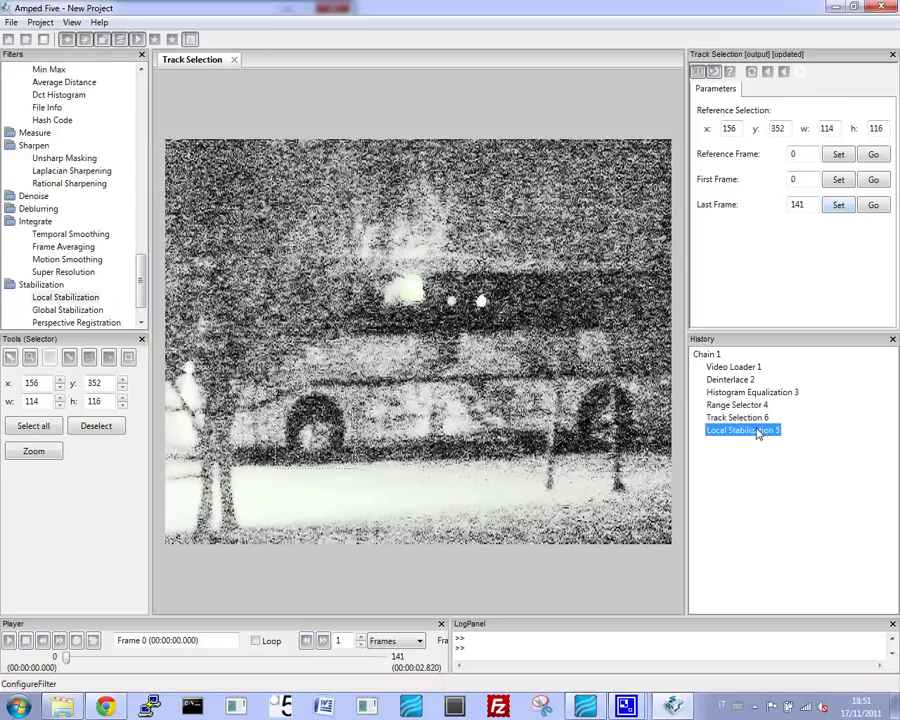
- Play the stabilized clip, comparing it with the tracking selection output, then pause
{"action": "left_click", "coordinate": [9, 641]}
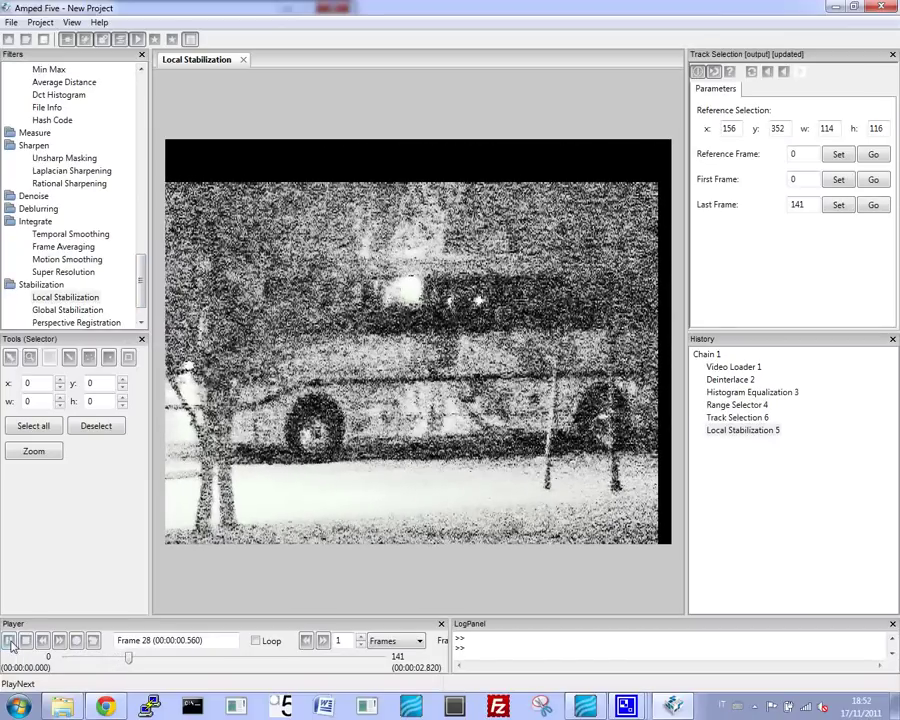
{"action": "left_click", "coordinate": [751, 418]}
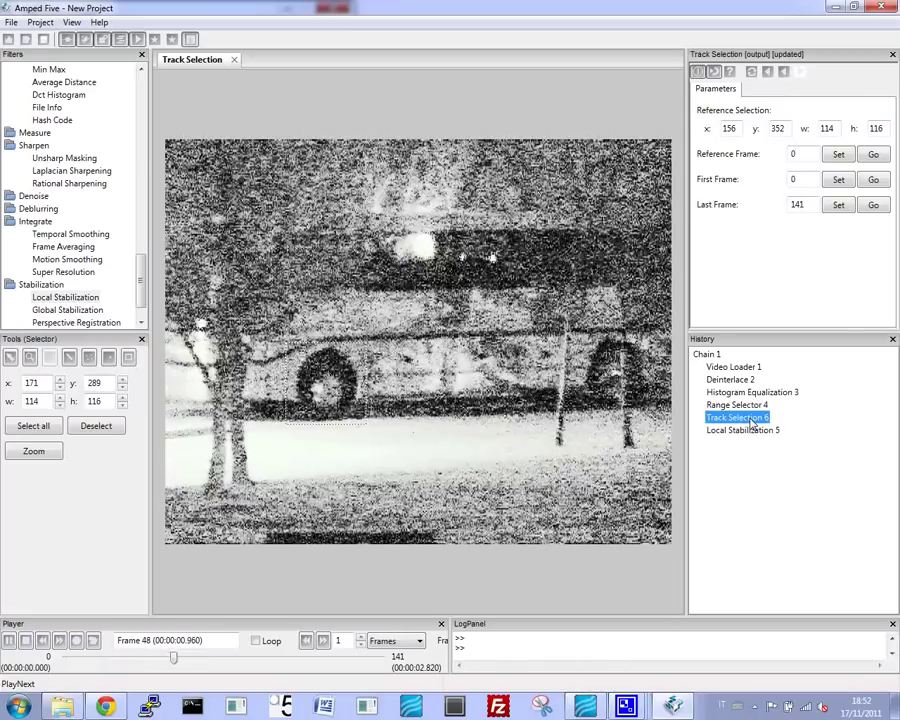
{"action": "left_click", "coordinate": [751, 433]}
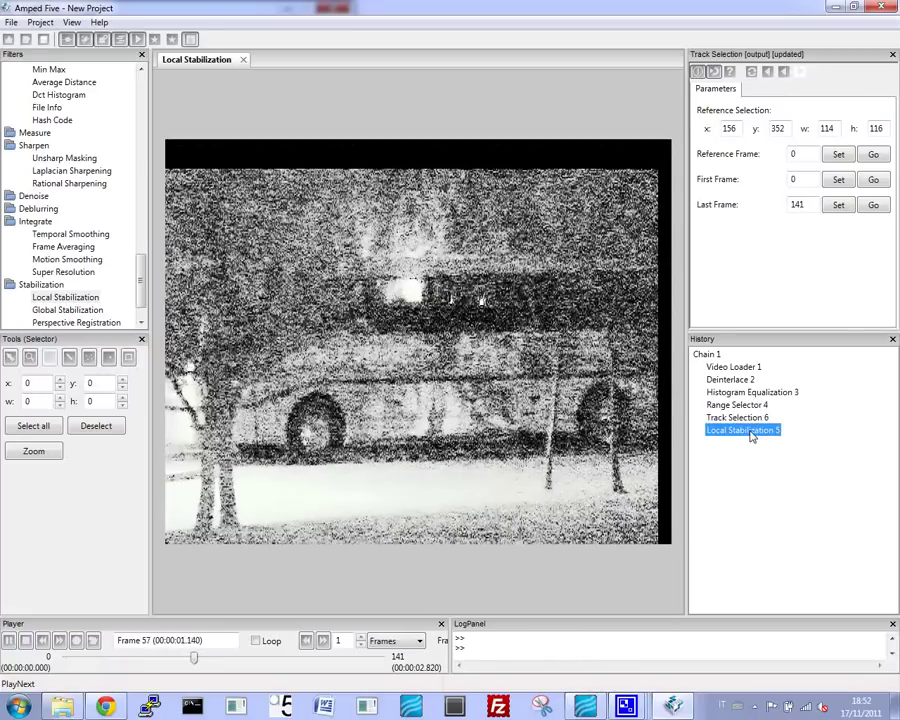
{"action": "left_click", "coordinate": [9, 640]}
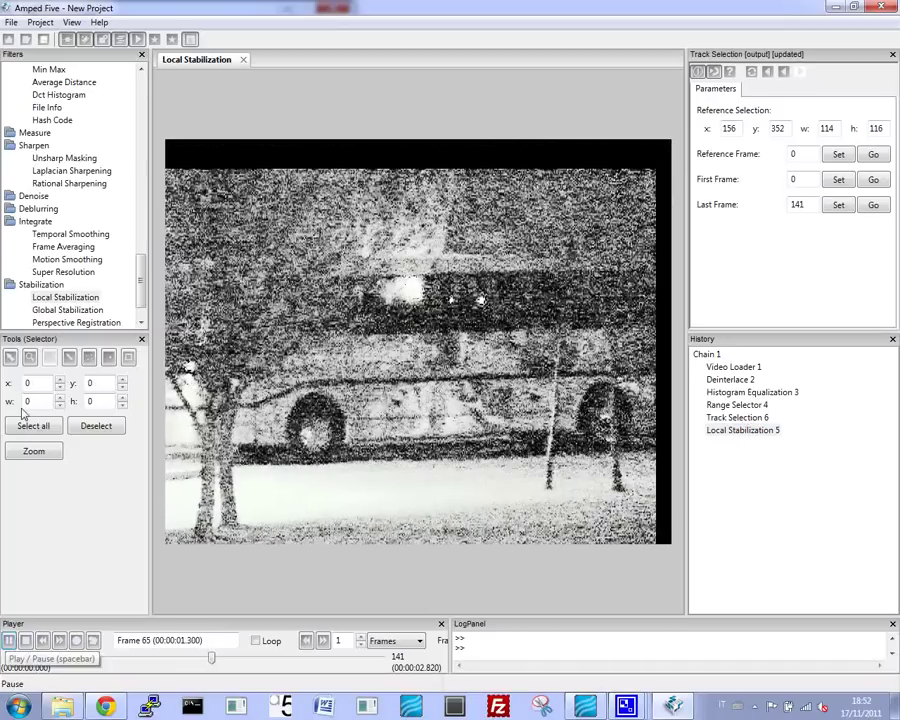
- Append Frame Averaging after Local Stabilization to denoise the bus image
{"action": "double_click", "coordinate": [40, 247]}
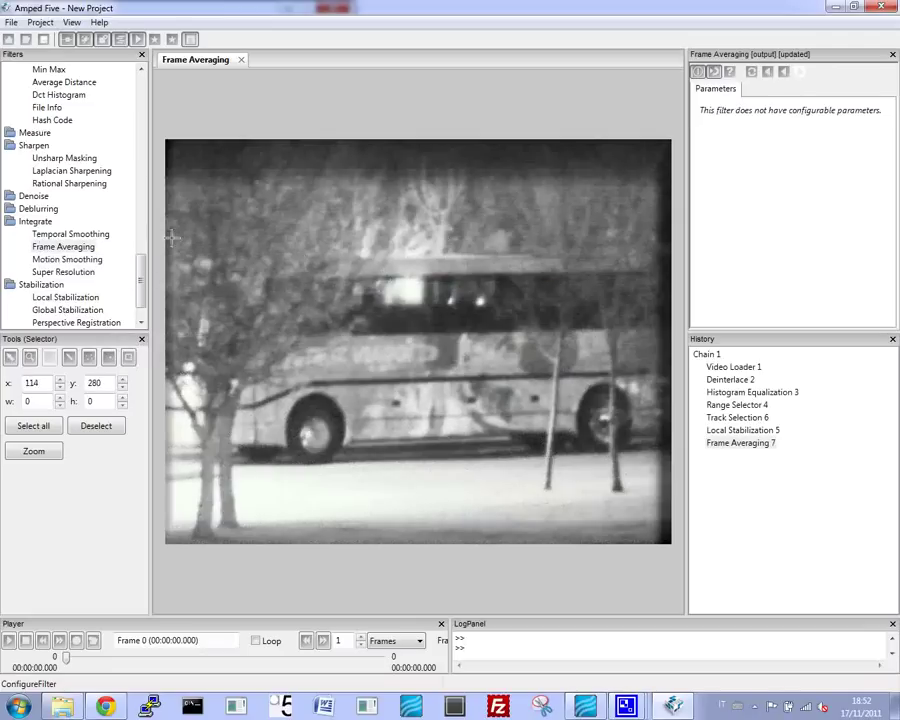
{"action": "left_click_drag", "start_coordinate": [140, 258], "coordinate": [140, 180]}
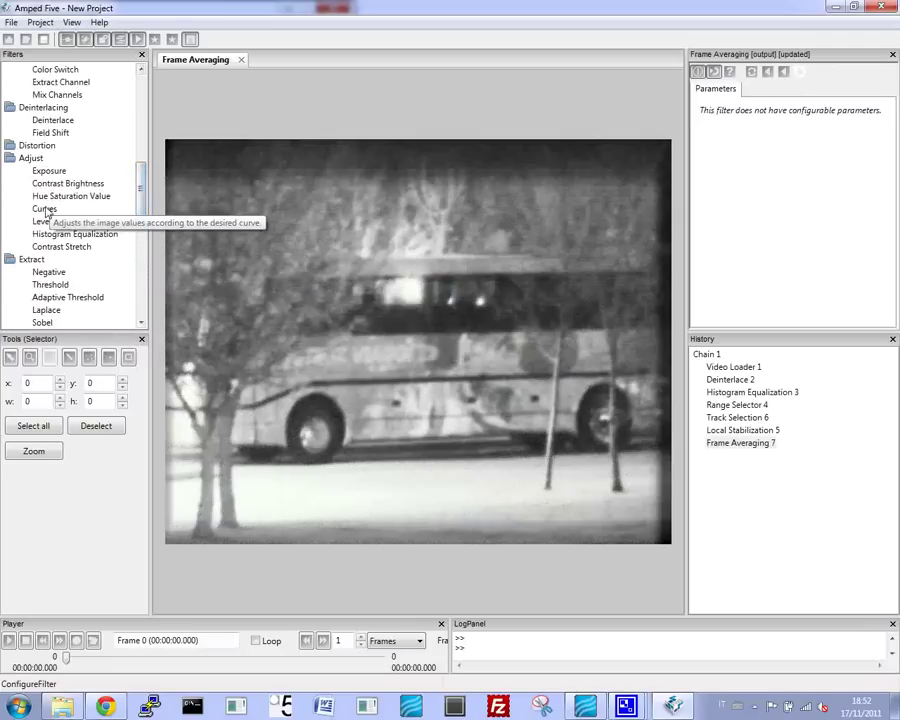
- Add a Curves filter and try adding, raising and removing Value curve points
{"action": "double_click", "coordinate": [45, 209]}
{"action": "left_click", "coordinate": [716, 237]}
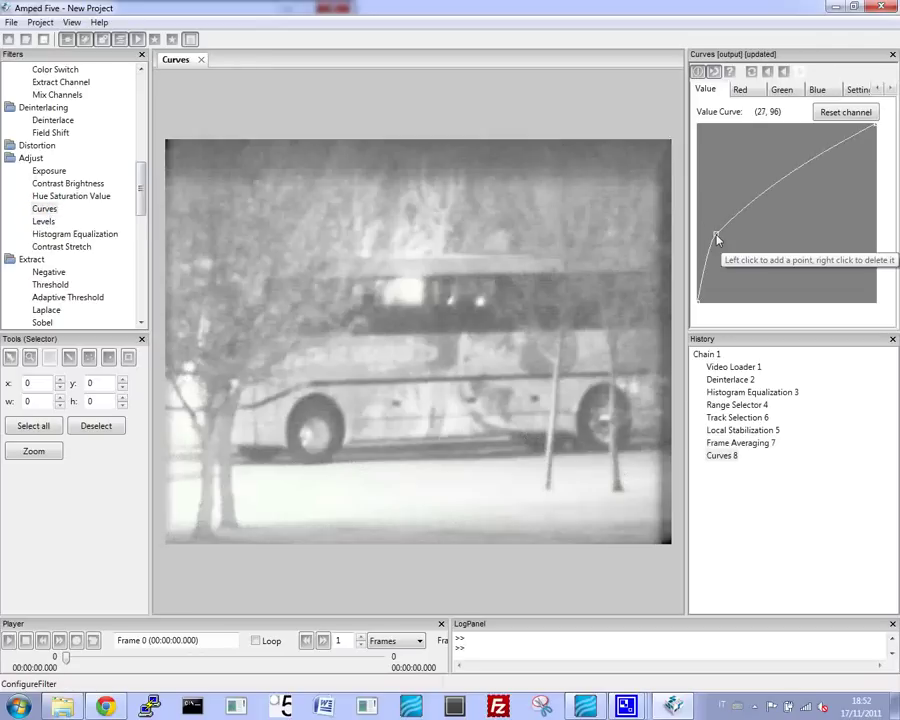
{"action": "right_click", "coordinate": [716, 237]}
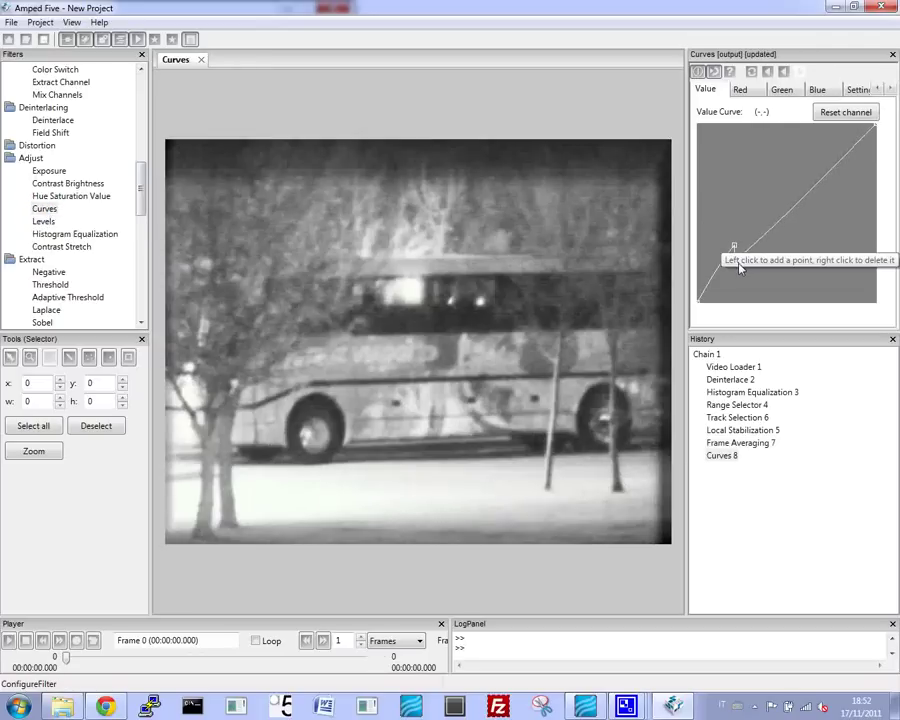
{"action": "left_click", "coordinate": [736, 250]}
{"action": "left_click_drag", "start_coordinate": [736, 252], "coordinate": [740, 213]}
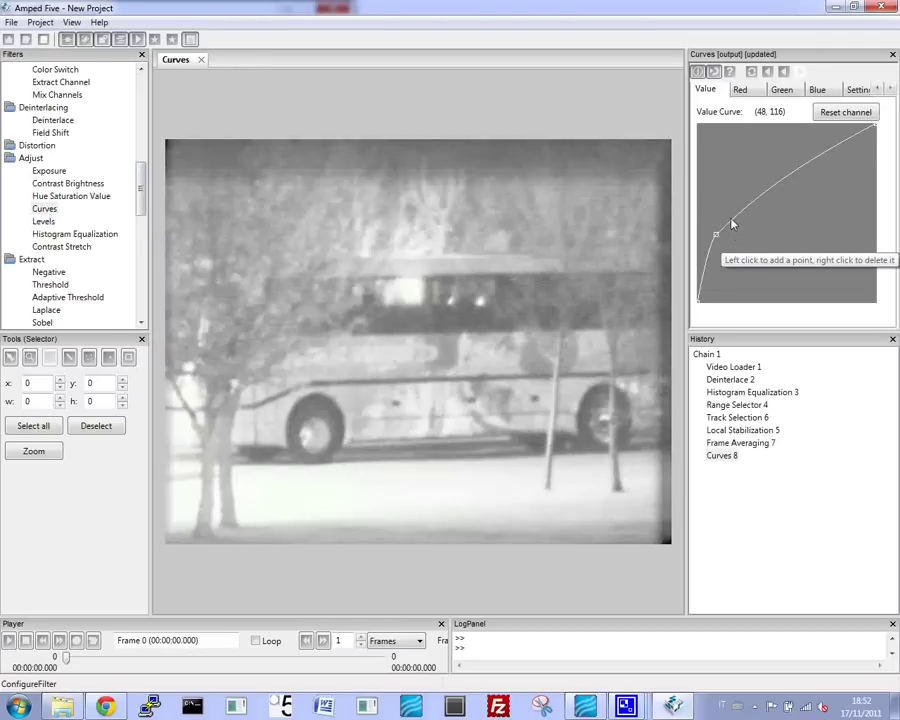
{"action": "right_click", "coordinate": [716, 234]}
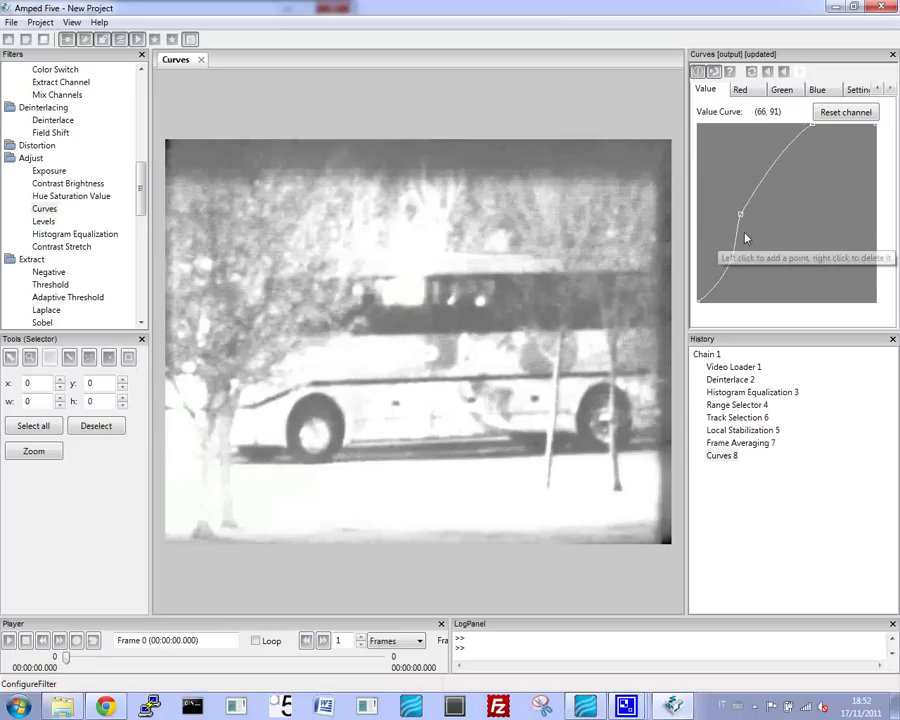
{"action": "mouse_move", "coordinate": [745, 227]}
{"action": "left_mouse_down"}
{"action": "mouse_move", "coordinate": [792, 172]}
{"action": "mouse_move", "coordinate": [741, 217]}
{"action": "mouse_move", "coordinate": [727, 262]}
{"action": "left_mouse_up"}
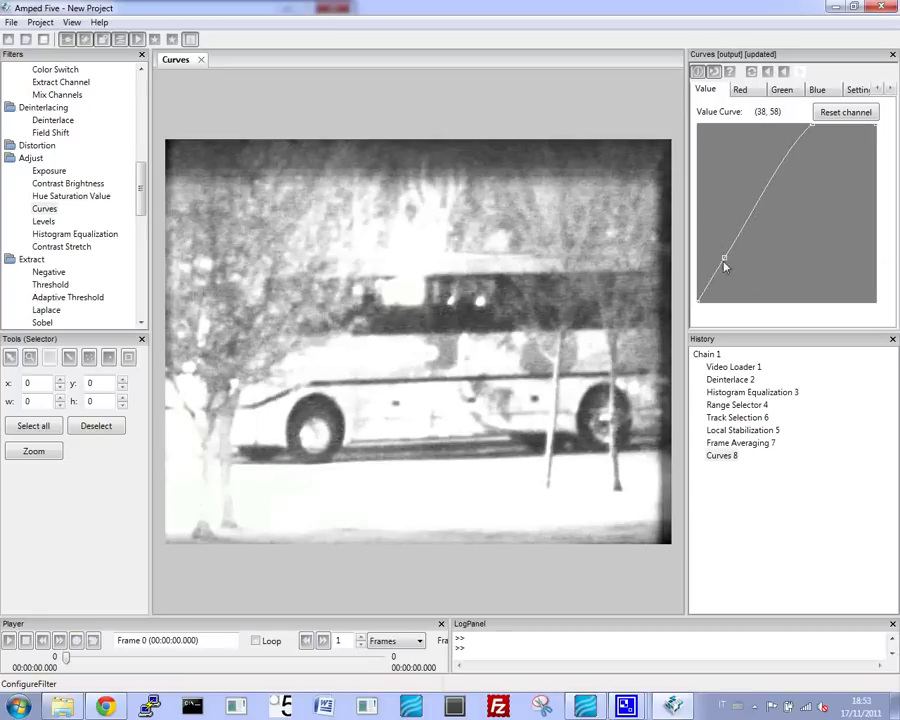
- Reshape the Value curve into a two-point S, darkening shadows and lifting highlights
{"action": "left_click", "coordinate": [749, 261]}
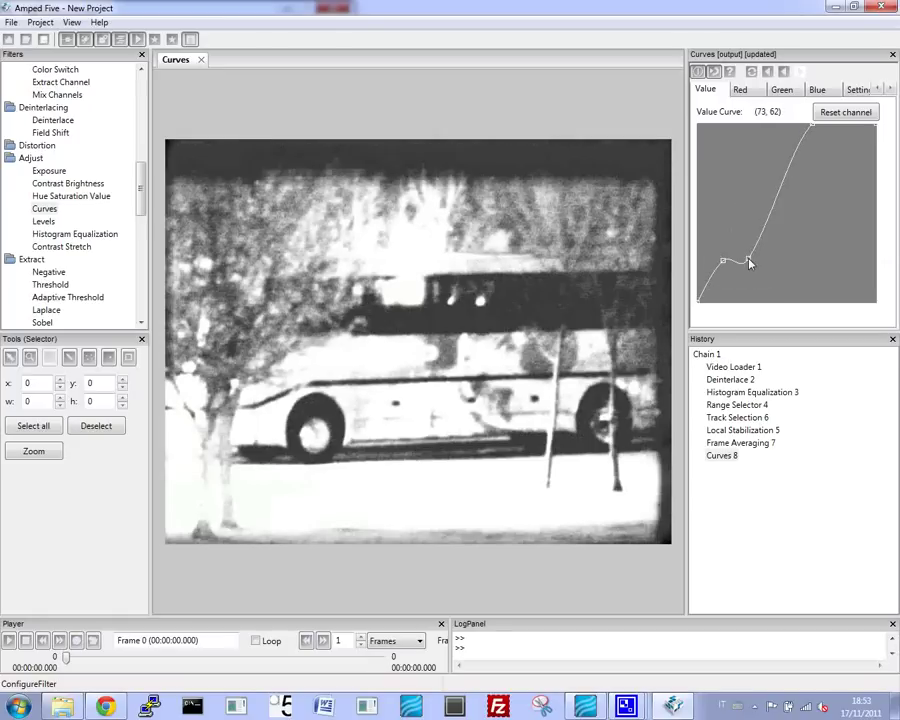
{"action": "right_click", "coordinate": [749, 261]}
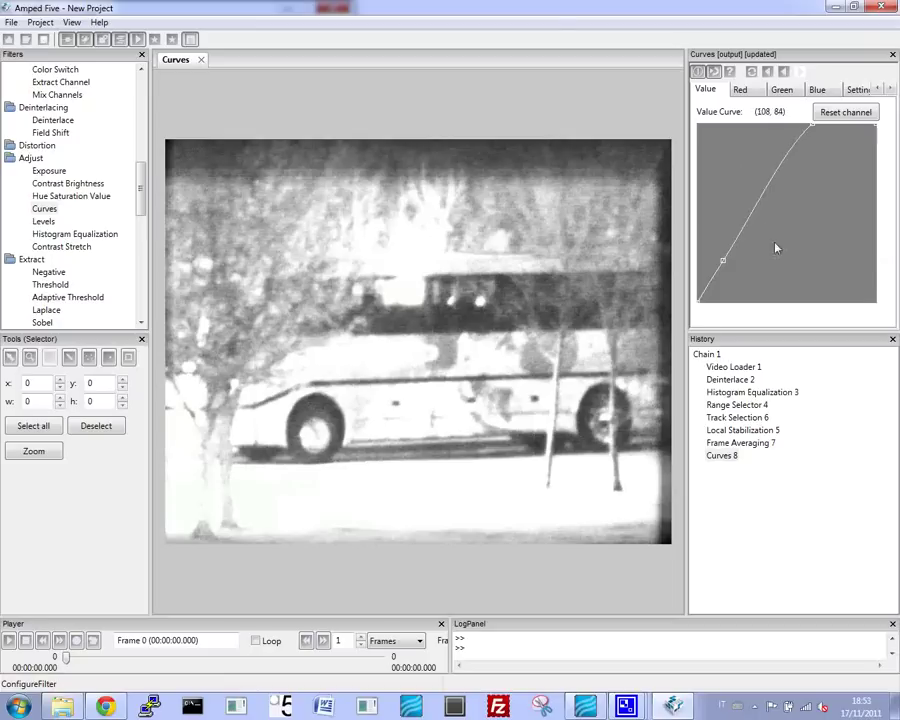
{"action": "right_click", "coordinate": [727, 264]}
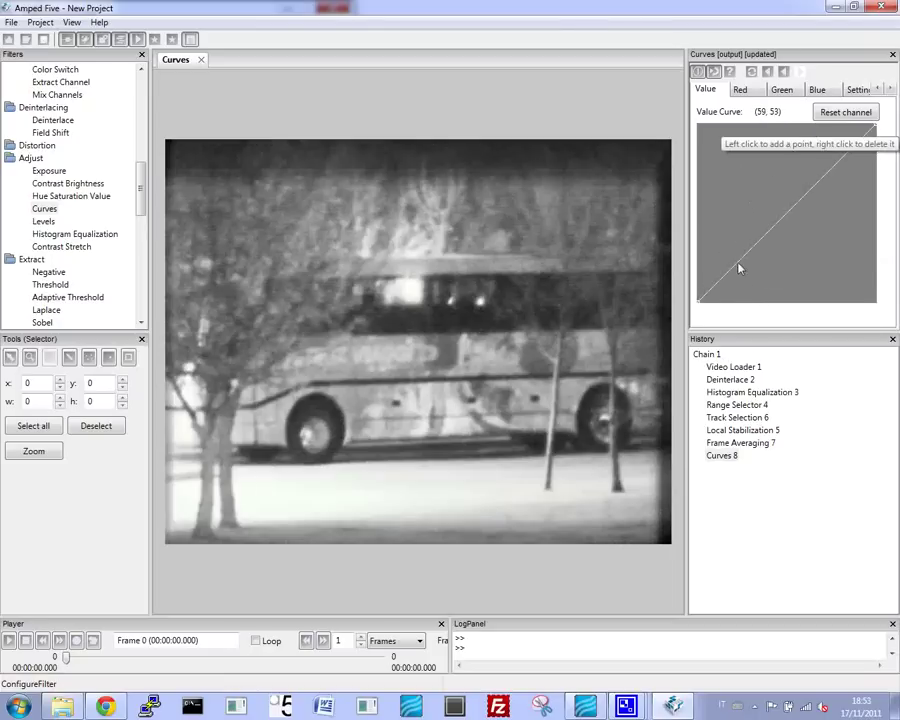
{"action": "left_click", "coordinate": [742, 264]}
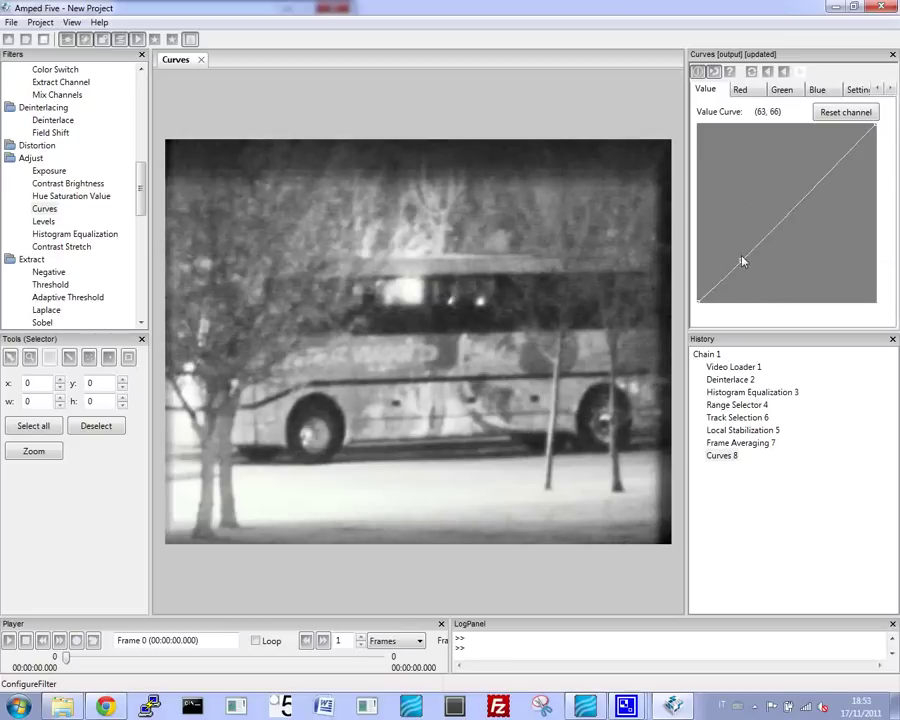
{"action": "mouse_move", "coordinate": [741, 263]}
{"action": "left_mouse_down"}
{"action": "mouse_move", "coordinate": [770, 270]}
{"action": "mouse_move", "coordinate": [783, 261]}
{"action": "left_mouse_up"}
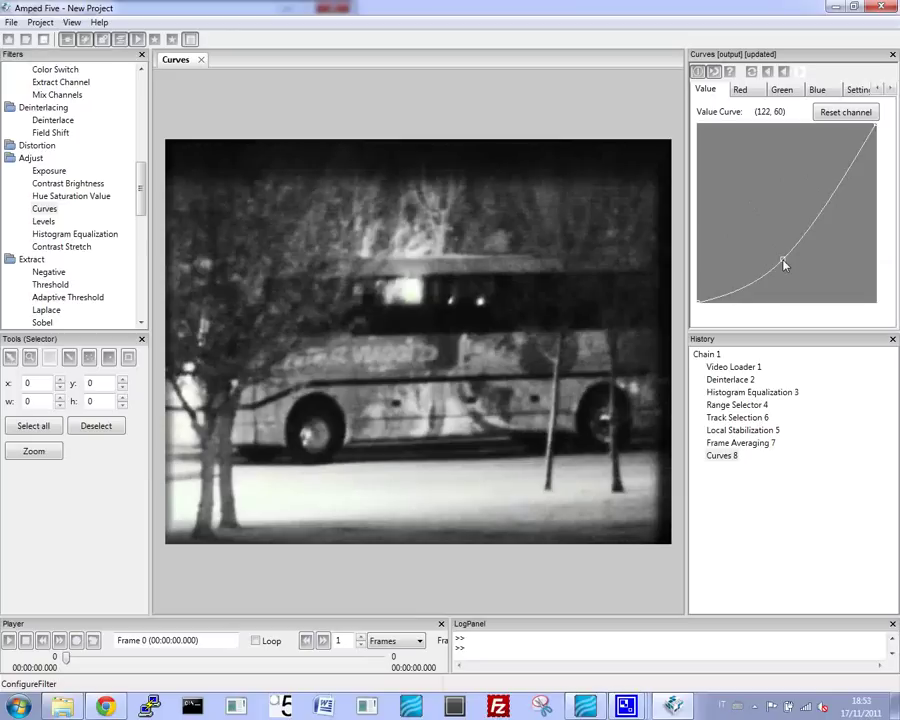
{"action": "mouse_move", "coordinate": [843, 183]}
{"action": "left_mouse_down"}
{"action": "mouse_move", "coordinate": [821, 171]}
{"action": "mouse_move", "coordinate": [842, 185]}
{"action": "left_mouse_up"}
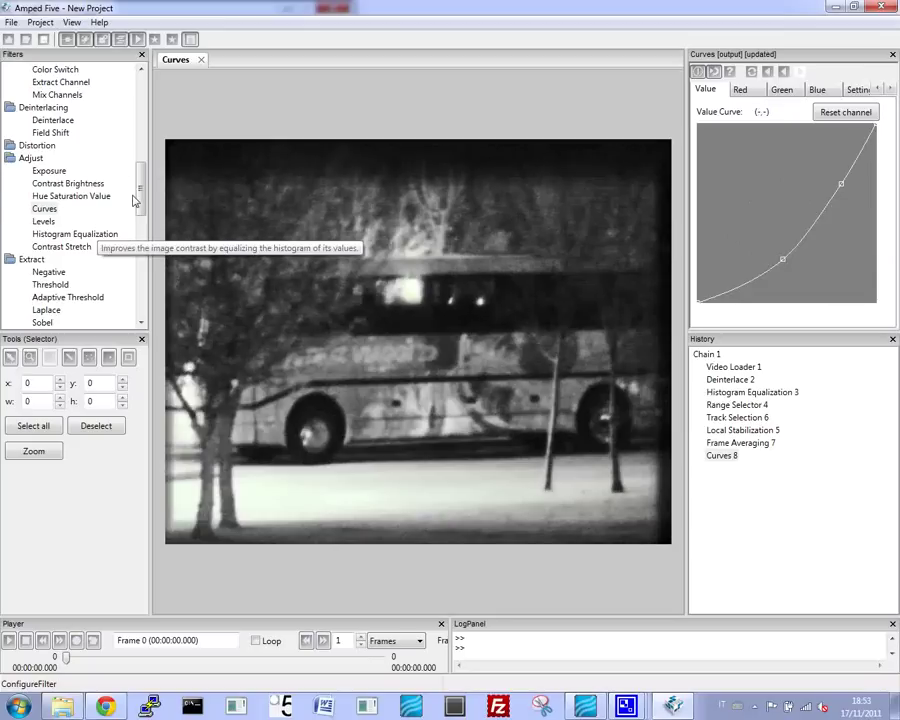
- Append Unsharp Masking after Curves with strength 0.76 and radius 67
{"action": "scroll", "coordinate": [133, 197], "scroll_direction": "down", "scroll_amount": 4}
{"action": "scroll", "coordinate": [135, 200], "scroll_direction": "down", "scroll_amount": 1}
{"action": "scroll", "coordinate": [143, 145], "scroll_direction": "up", "scroll_amount": 12}
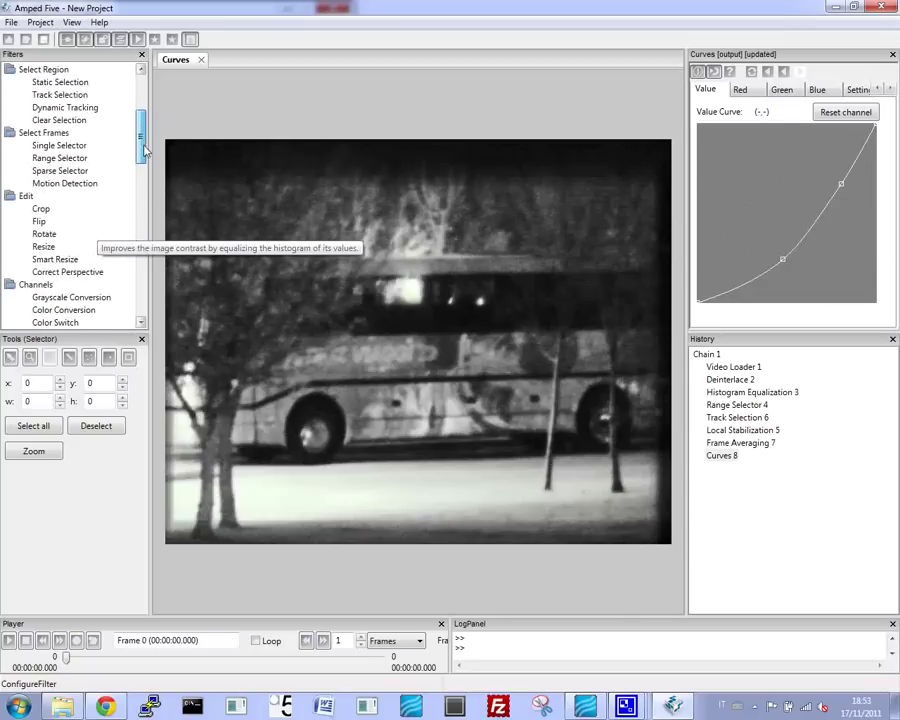
{"action": "left_click_drag", "start_coordinate": [143, 150], "coordinate": [141, 275]}
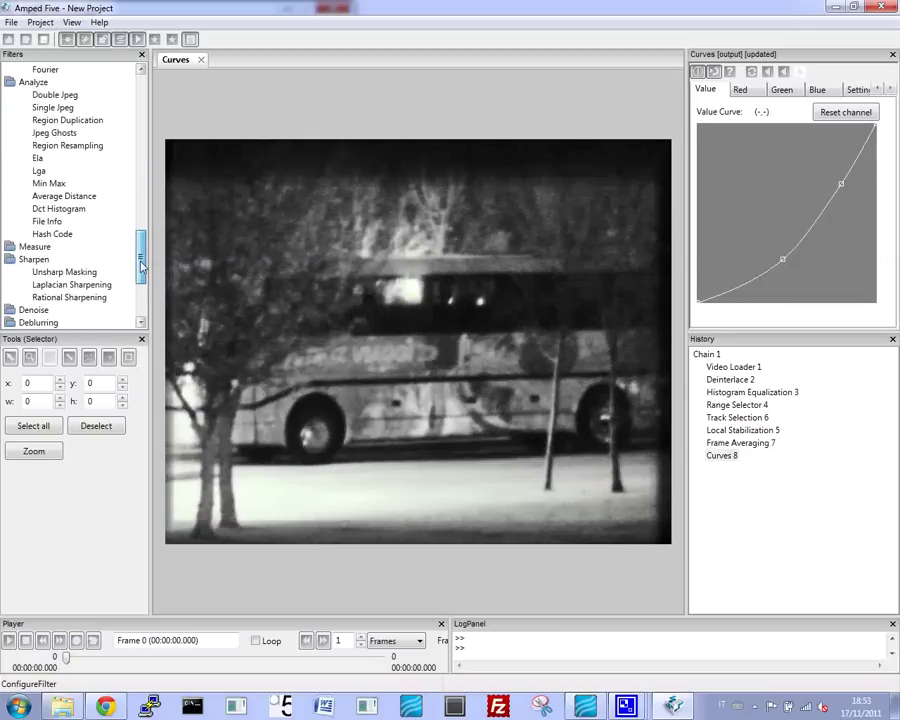
{"action": "double_click", "coordinate": [60, 272]}
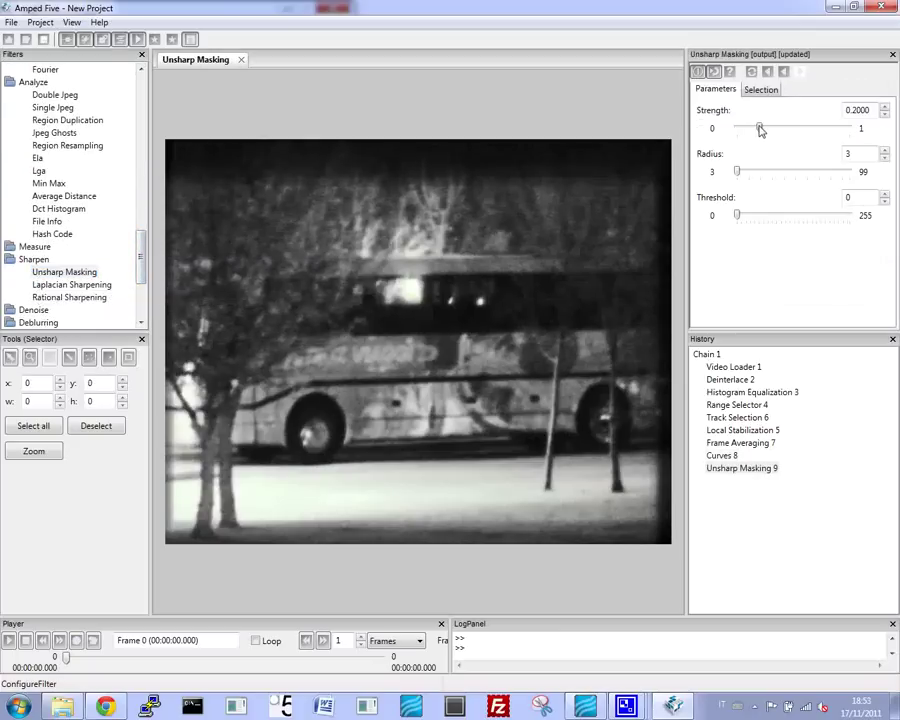
{"action": "mouse_move", "coordinate": [739, 176]}
{"action": "left_mouse_down"}
{"action": "mouse_move", "coordinate": [838, 177]}
{"action": "mouse_move", "coordinate": [813, 177]}
{"action": "left_mouse_up"}
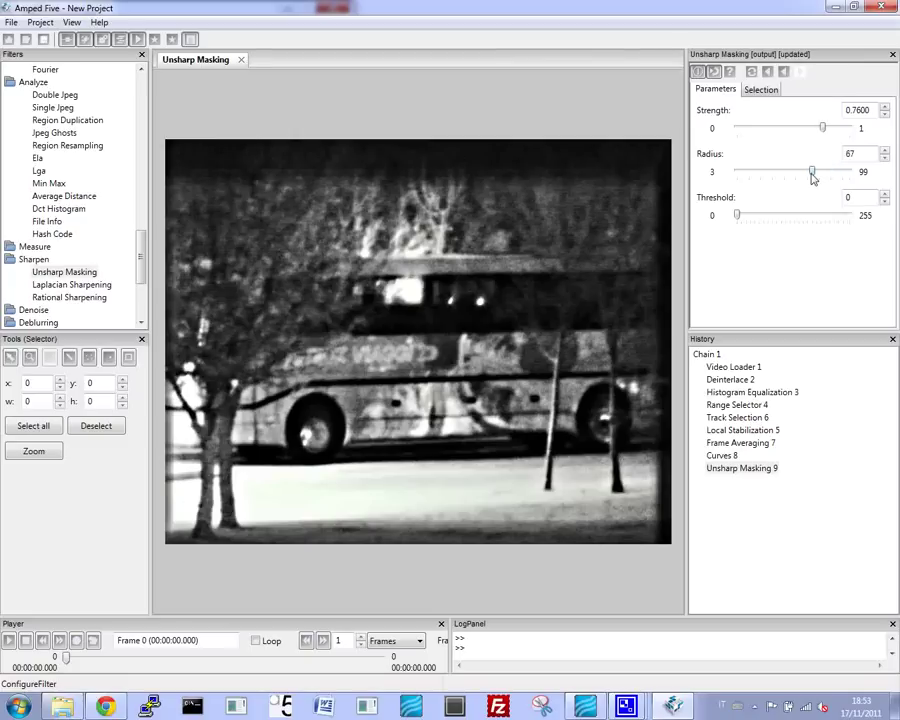
- Compare Video Loader 1 and Histogram Equalization 3 outputs, then return to Unsharp Masking 9
{"action": "left_click", "coordinate": [751, 368]}
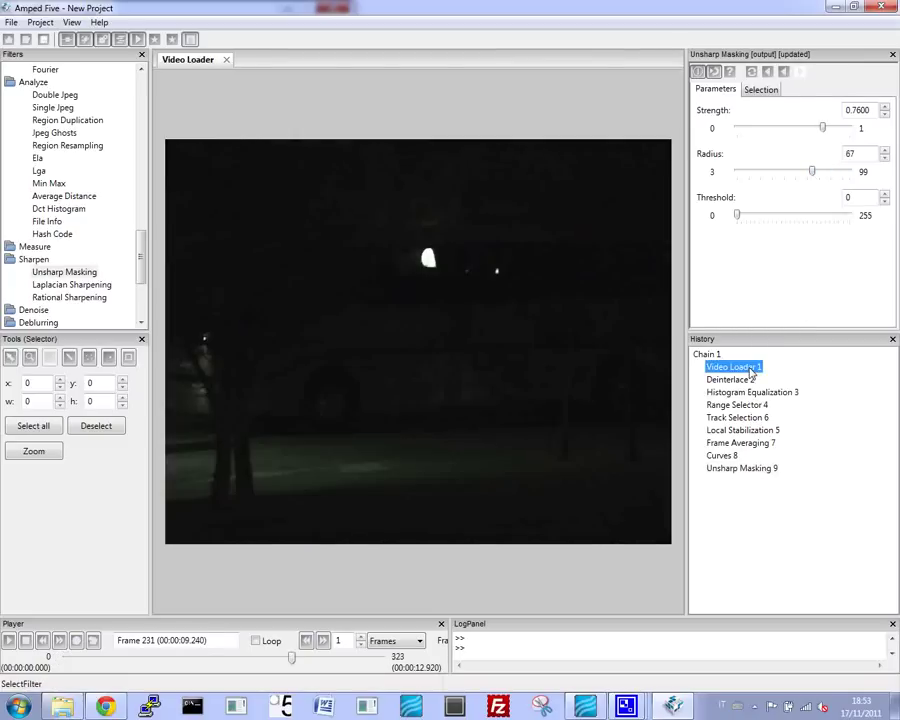
{"action": "left_click", "coordinate": [752, 392]}
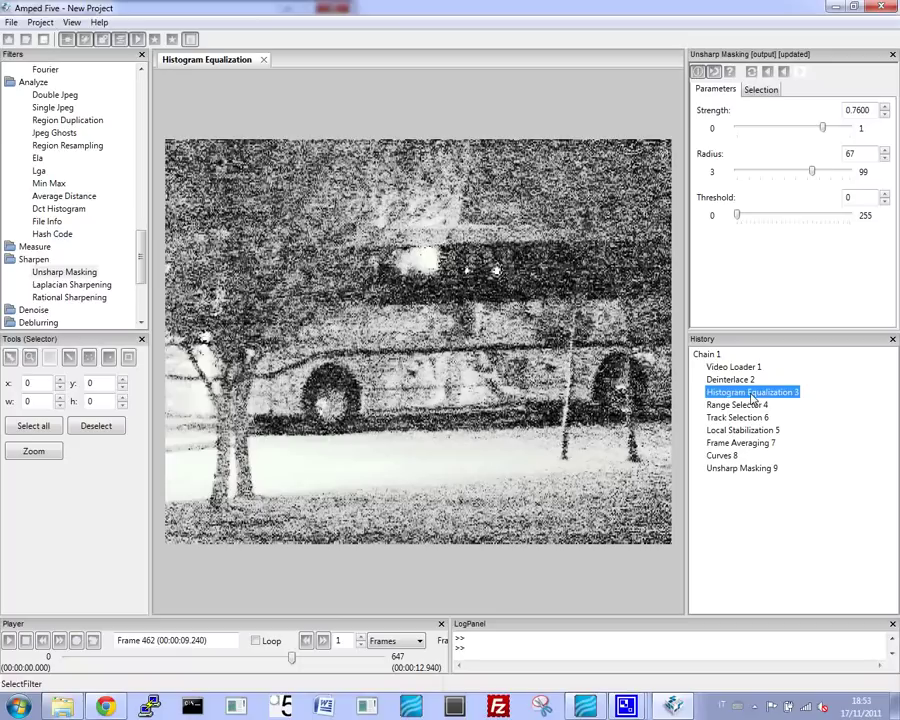
{"action": "left_click", "coordinate": [737, 469]}
{"action": "left_click", "coordinate": [9, 339]}
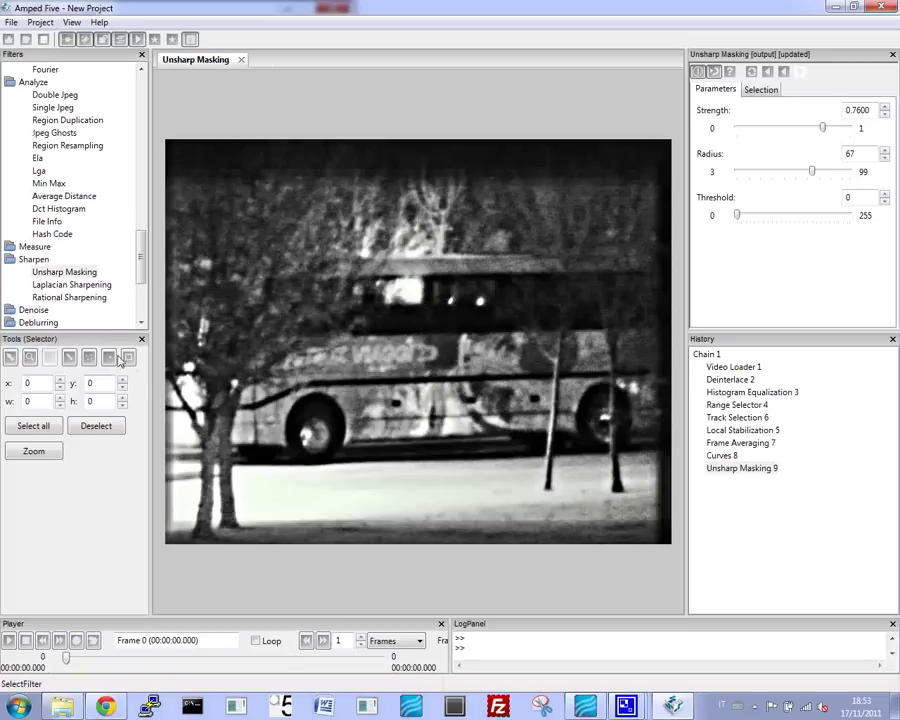